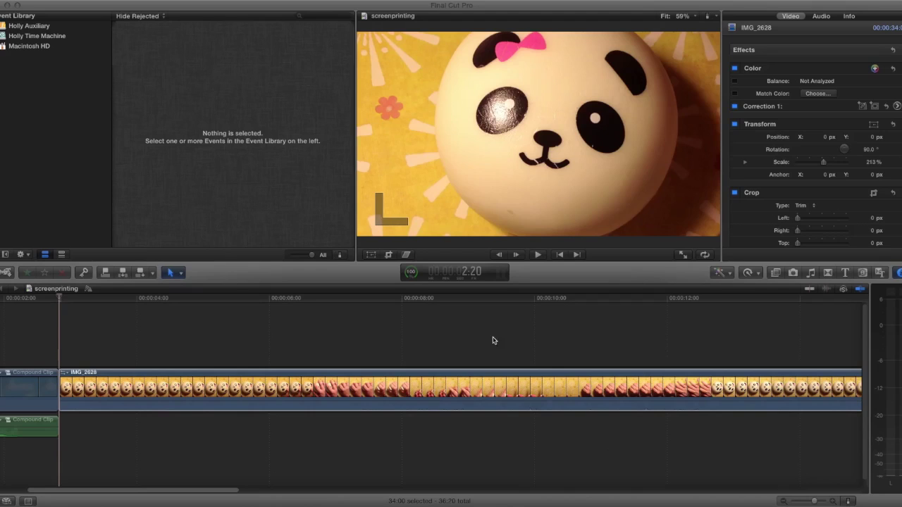
Step: Select the IMG_2628 panda clip and scrub through it to find the squish
left_click(60, 299)
mouse_move(60, 299)
left_mouse_down()
mouse_move(811, 382)
mouse_move(781, 388)
mouse_move(755, 383)
mouse_move(852, 388)
mouse_move(841, 390)
left_mouse_up()
left_click_drag(193, 493, 326, 479)
mouse_move(300, 300)
left_mouse_down()
mouse_move(503, 312)
mouse_move(389, 318)
mouse_move(517, 322)
mouse_move(590, 308)
mouse_move(788, 339)
mouse_move(714, 342)
mouse_move(797, 348)
mouse_move(373, 395)
left_mouse_up()
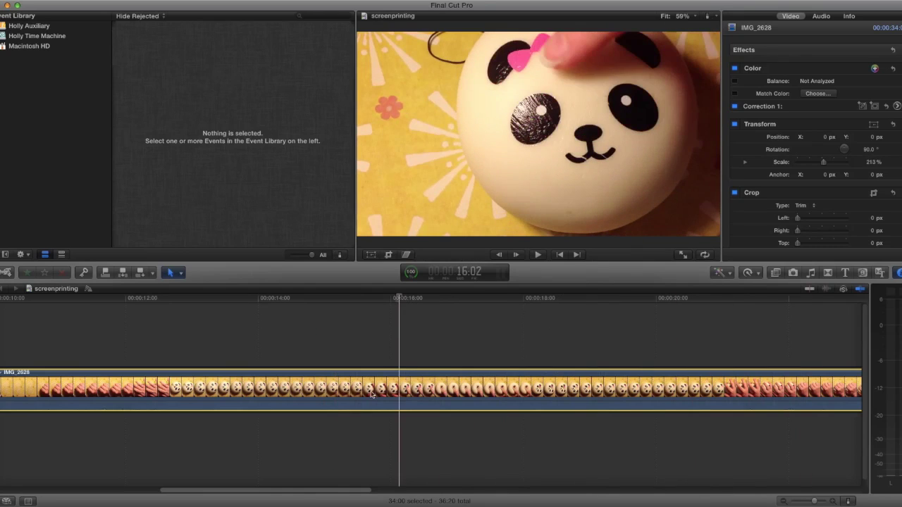
left_click_drag(296, 495, 135, 491)
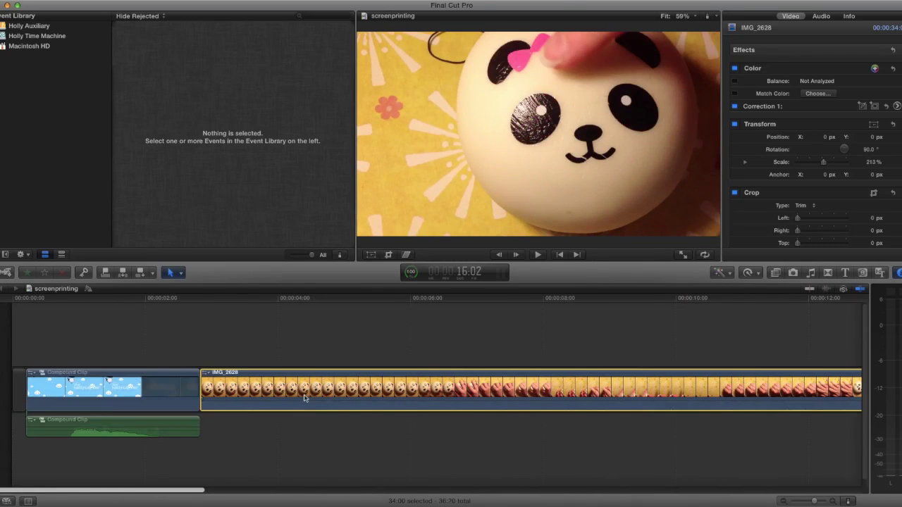
Step: Detach the IMG_2628 audio, delete the audio clip, then scrub the silent footage
right_click(305, 398)
left_click(345, 404)
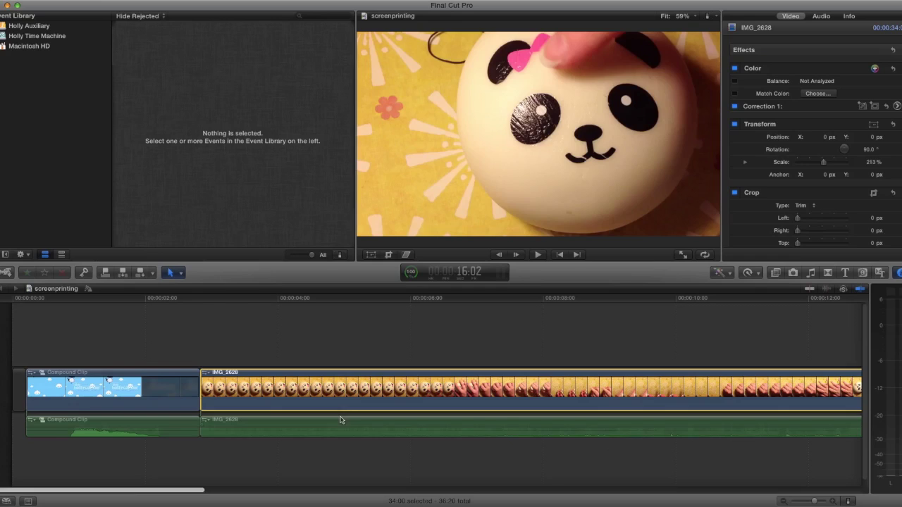
left_click(341, 420)
key("Delete")
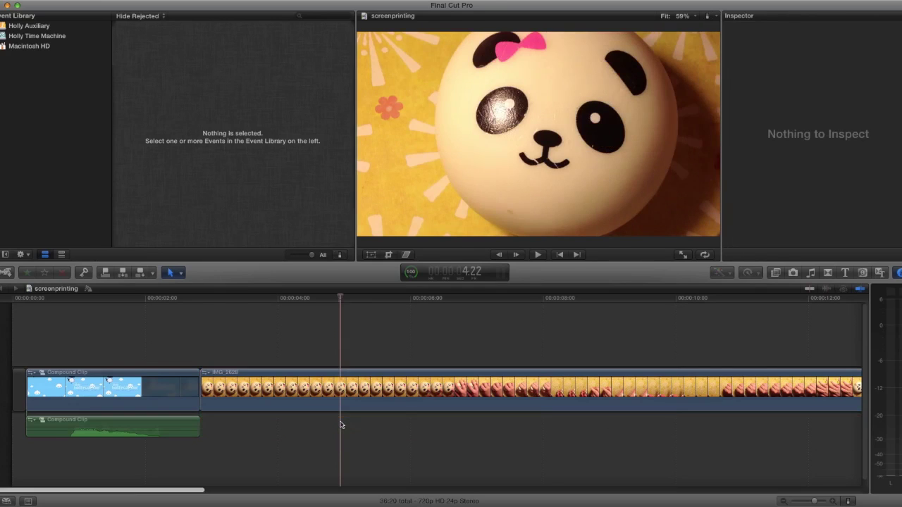
mouse_move(207, 301)
left_mouse_down()
mouse_move(571, 339)
mouse_move(426, 370)
mouse_move(373, 362)
left_mouse_up()
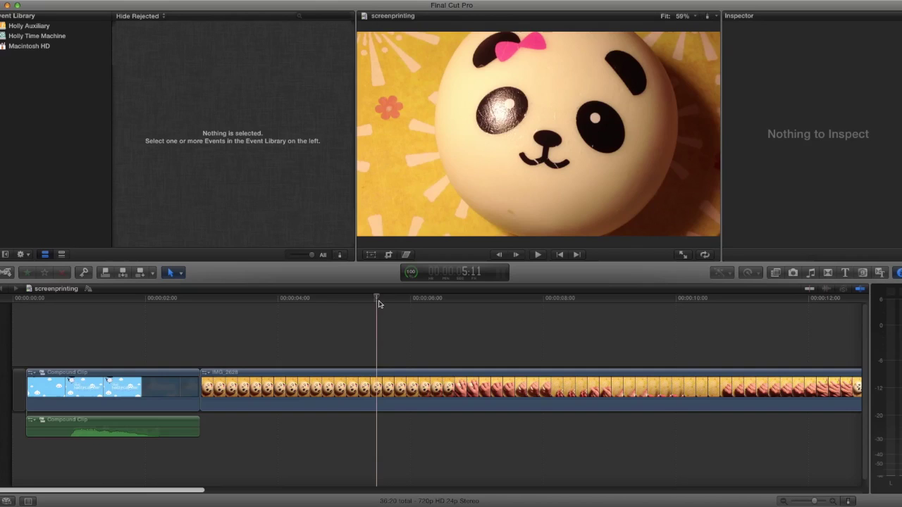
mouse_move(377, 300)
left_mouse_down()
mouse_move(470, 302)
mouse_move(338, 312)
mouse_move(395, 313)
mouse_move(262, 313)
mouse_move(524, 326)
mouse_move(791, 366)
left_mouse_up()
Step: Find where the squished panda reinflates and select the footage before that cut
left_click_drag(154, 497, 241, 498)
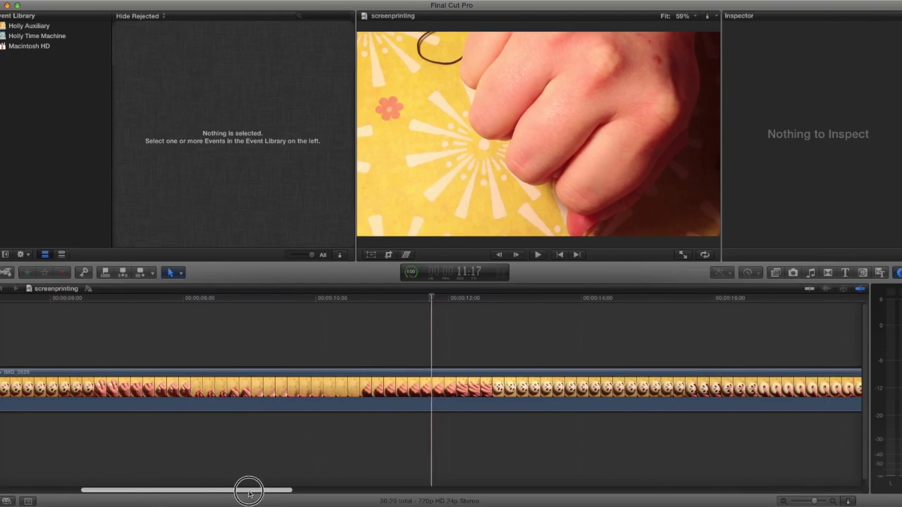
mouse_move(431, 303)
left_mouse_down()
mouse_move(508, 313)
mouse_move(449, 312)
mouse_move(378, 335)
mouse_move(494, 350)
left_mouse_up()
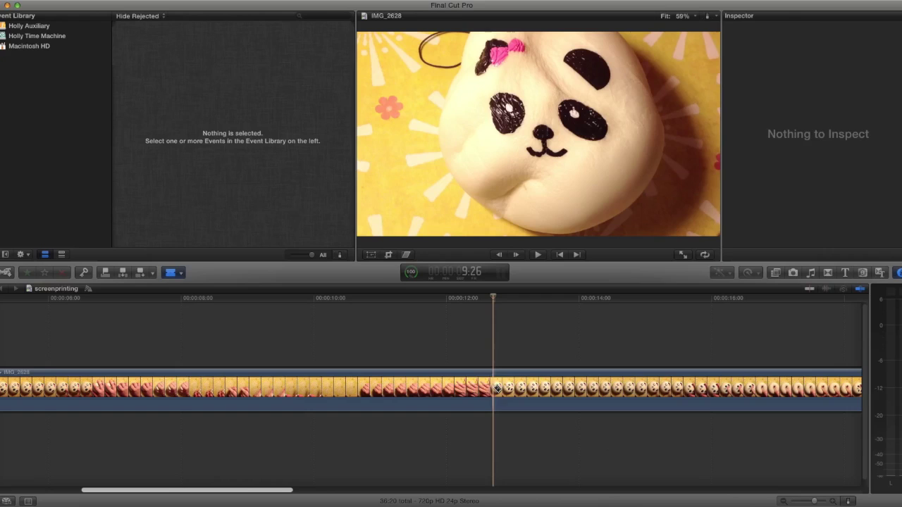
key("a")
left_click(465, 388)
Step: Delete the earlier footage, then split the remaining clip at two seconds and select the opening piece
key("BackSpace")
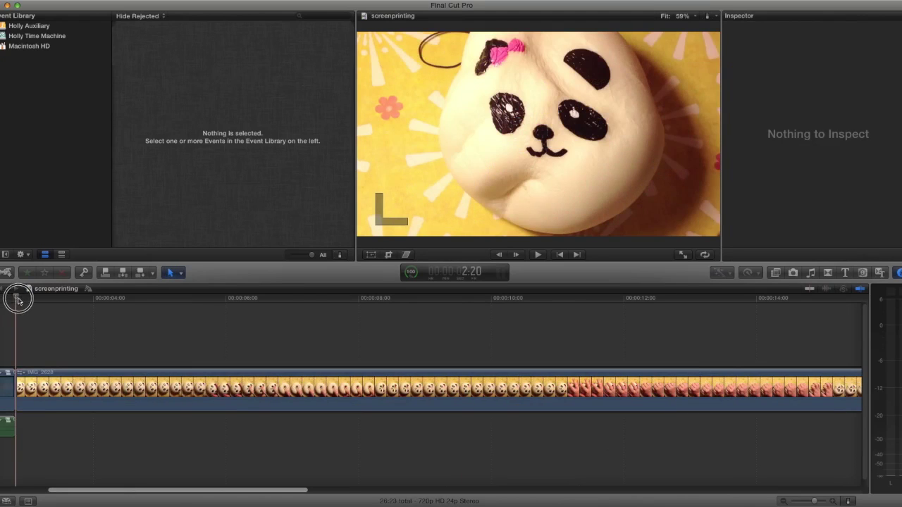
left_click_drag(18, 299, 149, 333)
key("r")
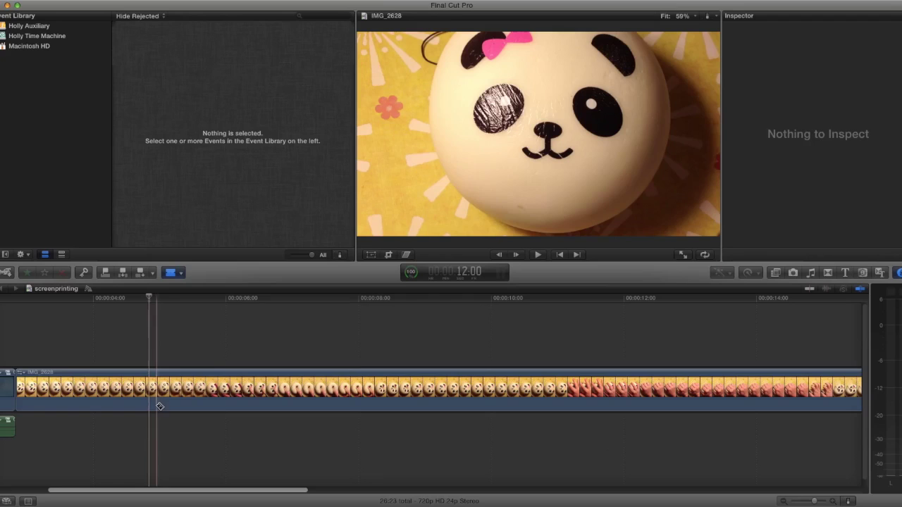
left_click(148, 388)
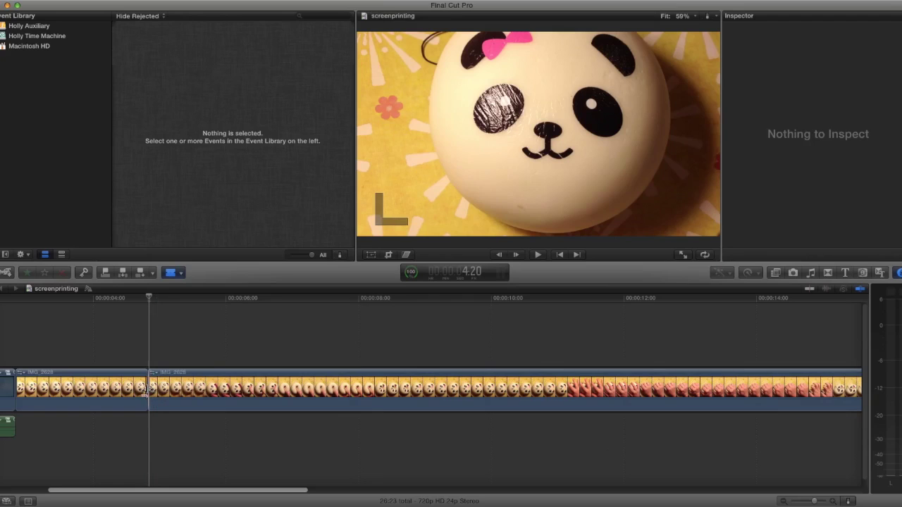
left_click(92, 388)
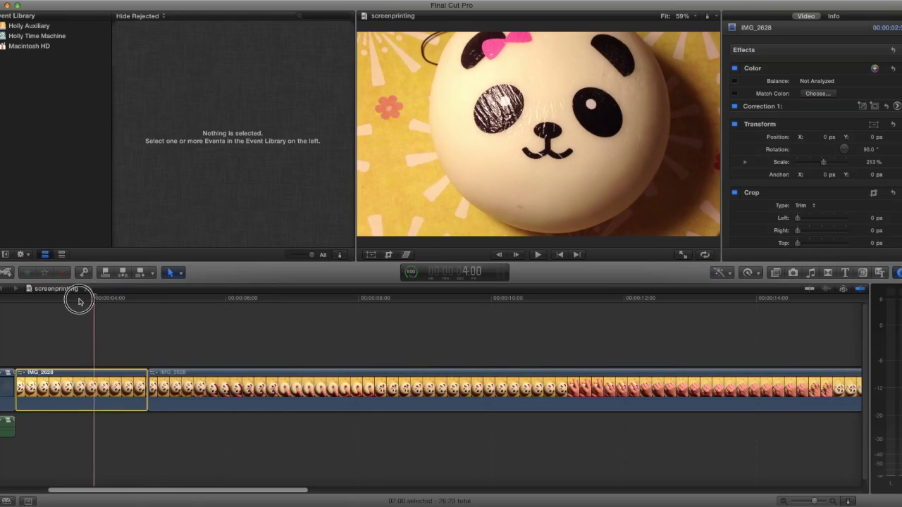
Step: Paste a copy of the two-second opening piece right after it, then reselect the original
mouse_move(79, 302)
left_mouse_down()
mouse_move(24, 306)
mouse_move(48, 317)
mouse_move(19, 312)
mouse_move(136, 337)
mouse_move(20, 343)
mouse_move(127, 348)
mouse_move(46, 348)
mouse_move(128, 362)
mouse_move(115, 390)
left_mouse_up()
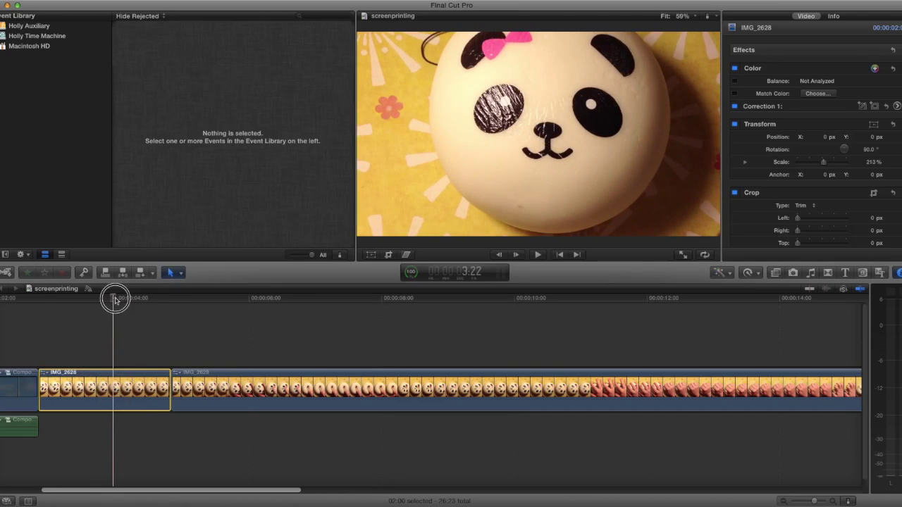
left_click_drag(115, 299, 174, 308)
key("super+v")
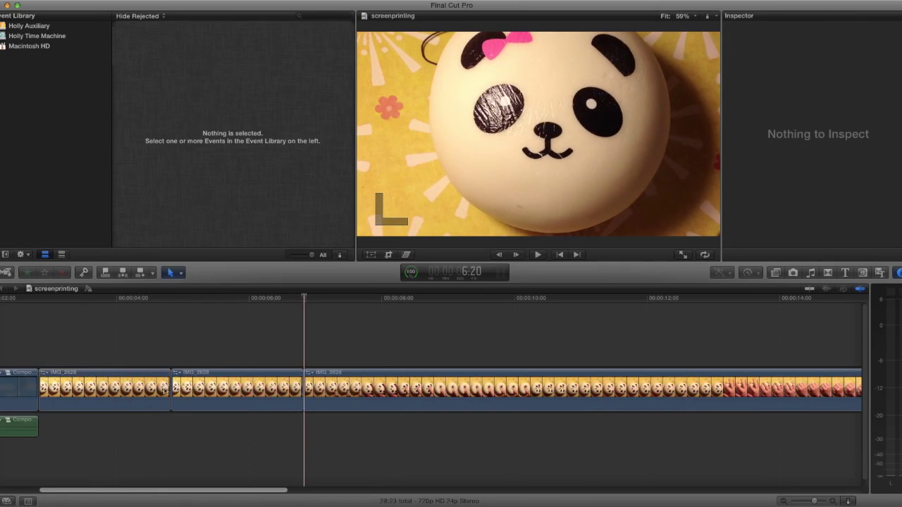
mouse_move(40, 298)
left_mouse_down()
mouse_move(173, 306)
mouse_move(254, 332)
mouse_move(36, 342)
mouse_move(166, 352)
left_mouse_up()
left_click(124, 393)
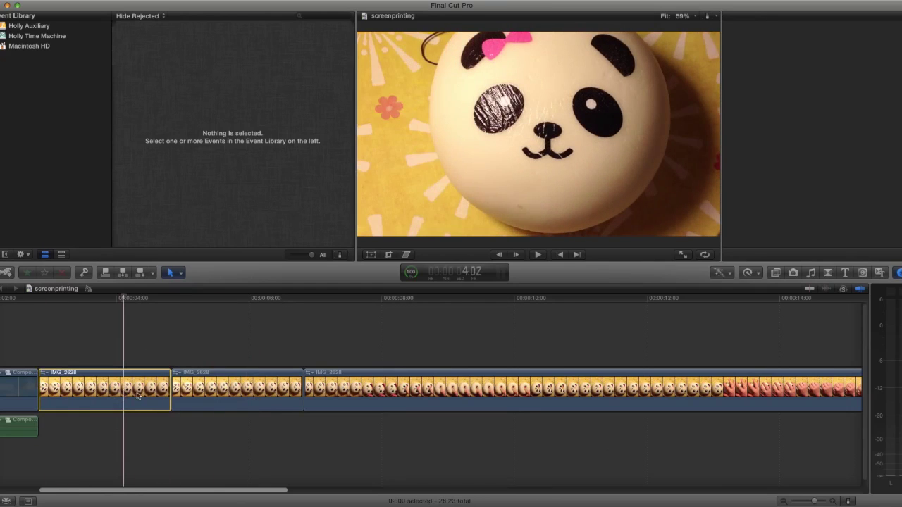
Step: Reverse the opening two-second piece with Retime > Reverse Clip and play it into the forward copy
left_click(754, 274)
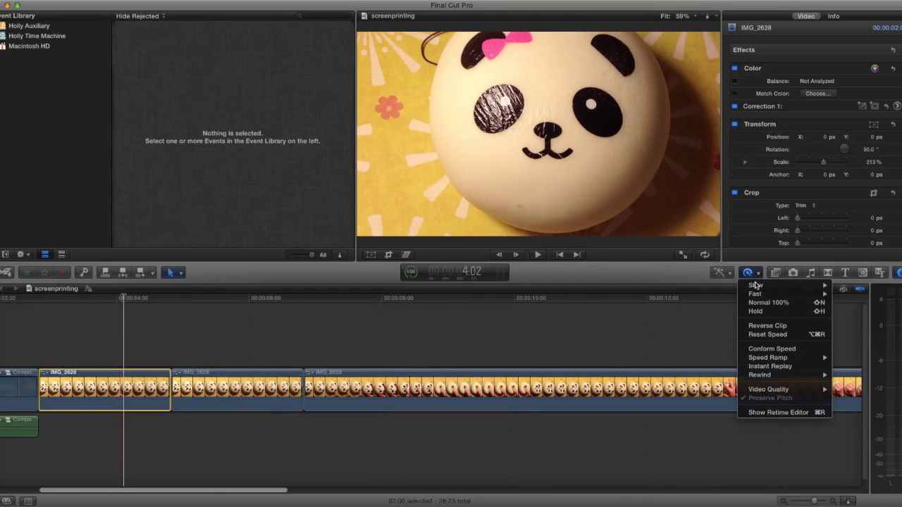
left_click(782, 326)
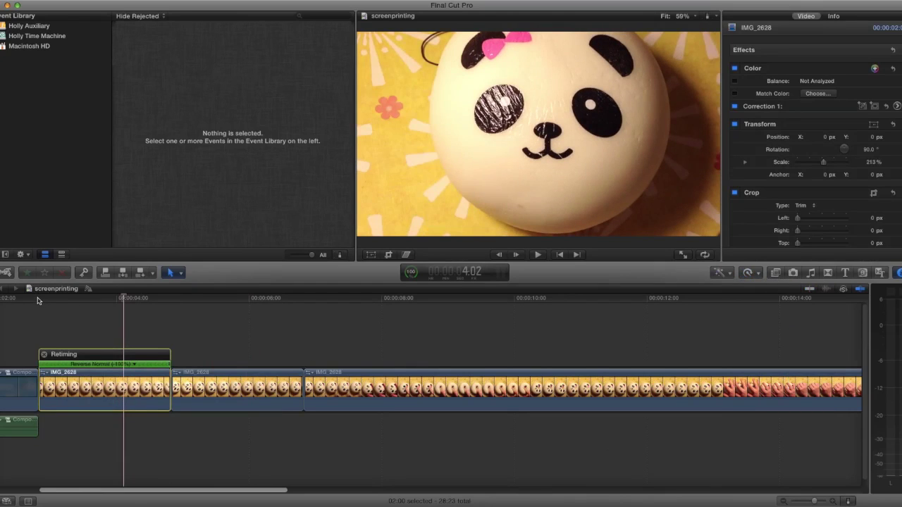
left_click(37, 300)
key("l")
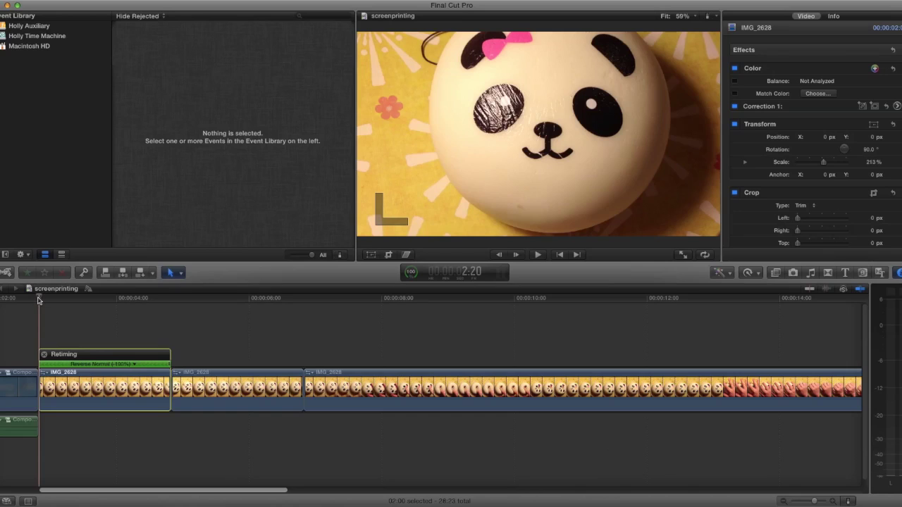
left_click_drag(37, 300, 66, 303)
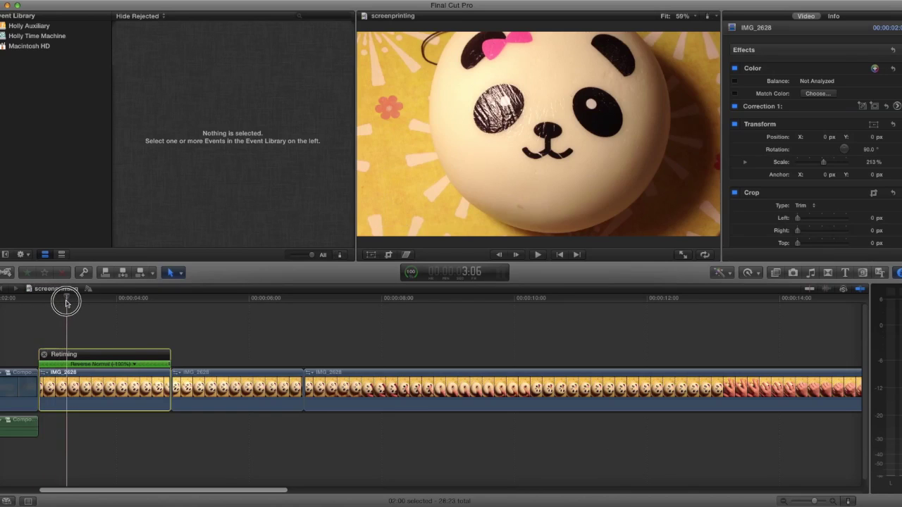
mouse_move(66, 303)
left_mouse_down()
mouse_move(160, 325)
mouse_move(302, 334)
mouse_move(56, 343)
mouse_move(155, 352)
left_mouse_up()
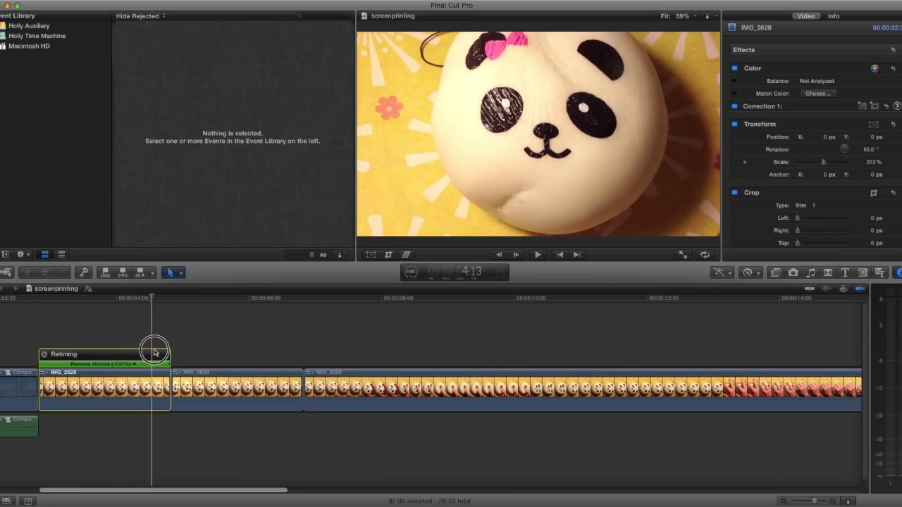
key("l")
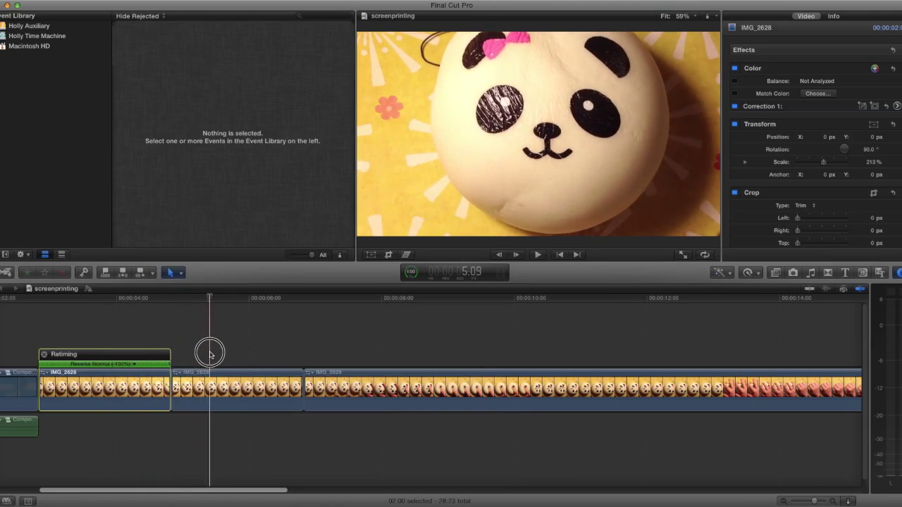
Step: Scrub ahead to the second squish and blade the clip where it begins
left_click_drag(237, 356, 292, 357)
key("l")
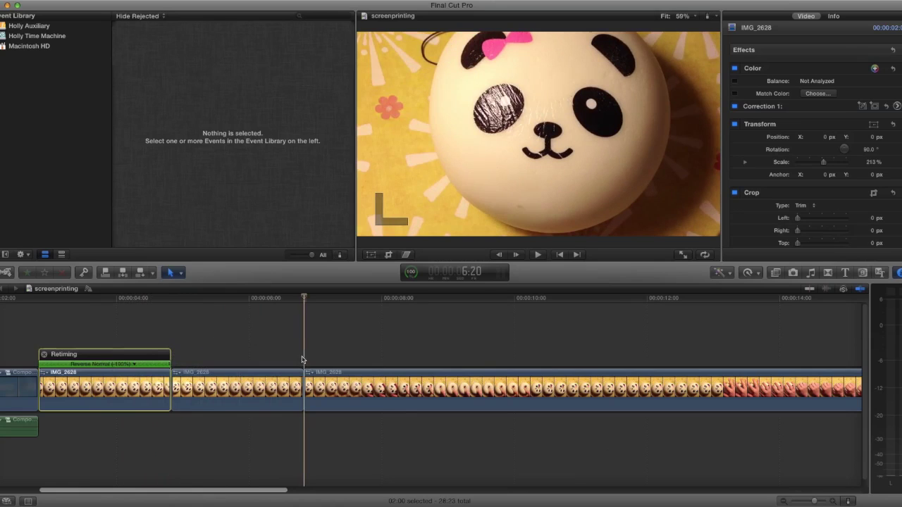
left_click_drag(247, 487, 295, 490)
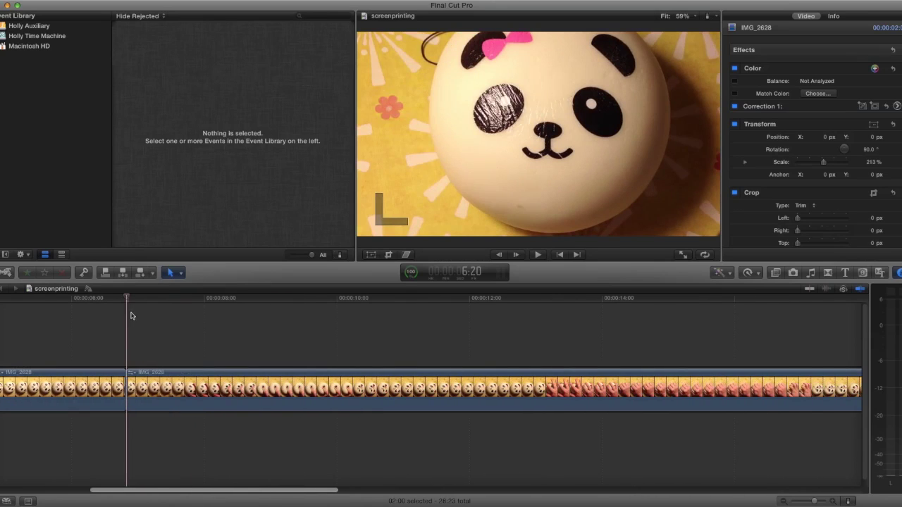
mouse_move(128, 298)
left_mouse_down()
mouse_move(214, 329)
mouse_move(401, 348)
mouse_move(355, 352)
mouse_move(361, 356)
left_mouse_up()
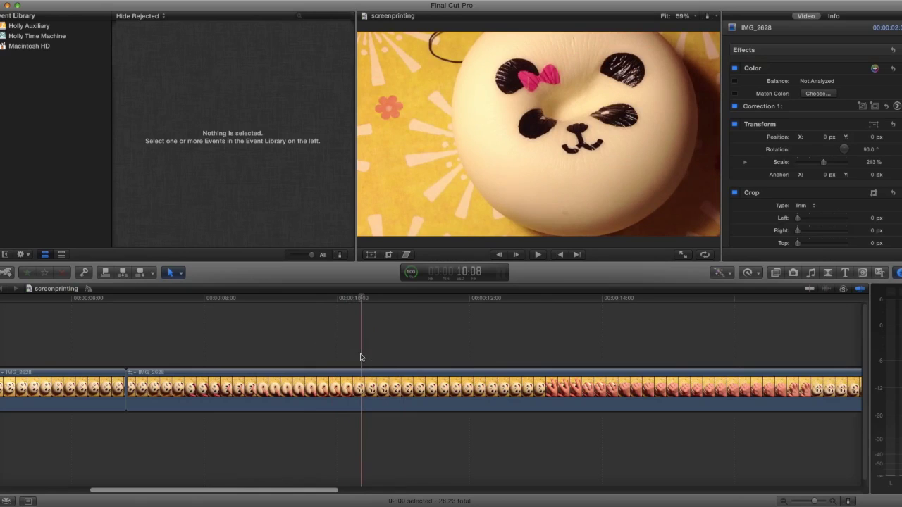
left_click(362, 386)
Step: Delete the idle footage before the second squish and blade where that squish ends
key("a")
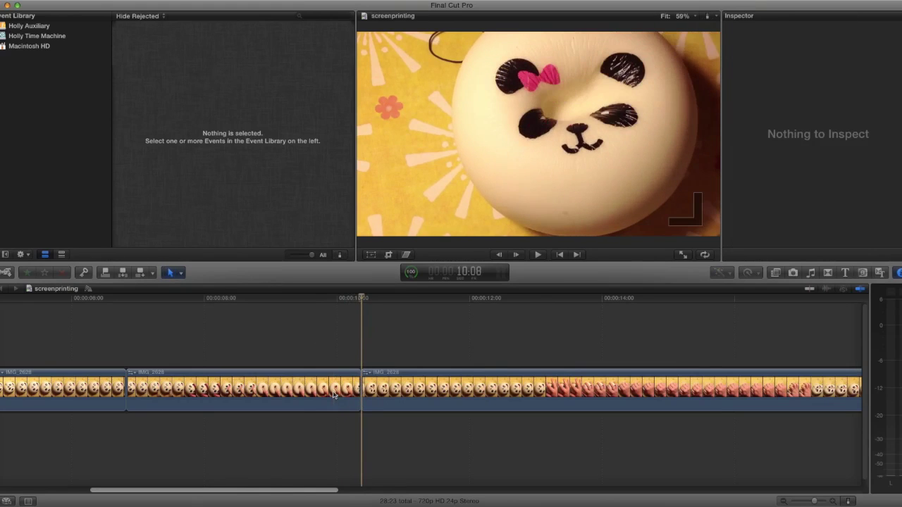
left_click(334, 394)
key("Delete")
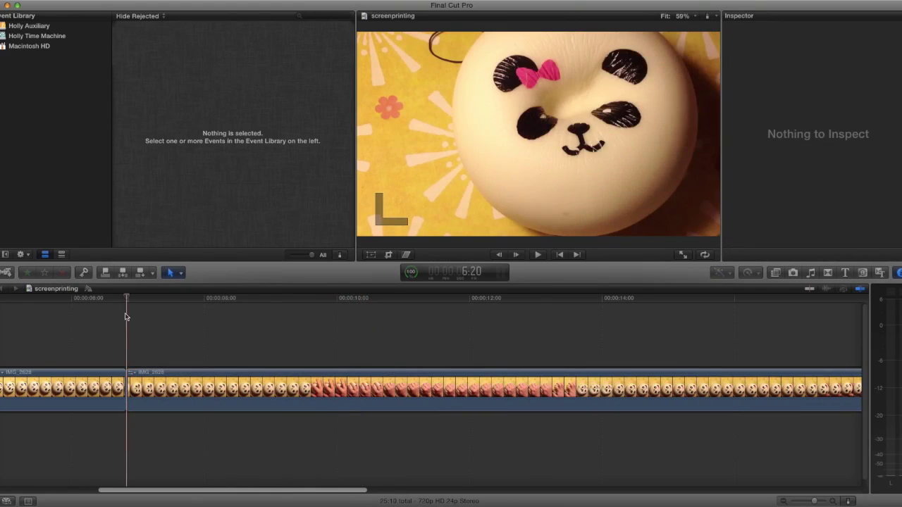
left_click_drag(128, 300, 296, 328)
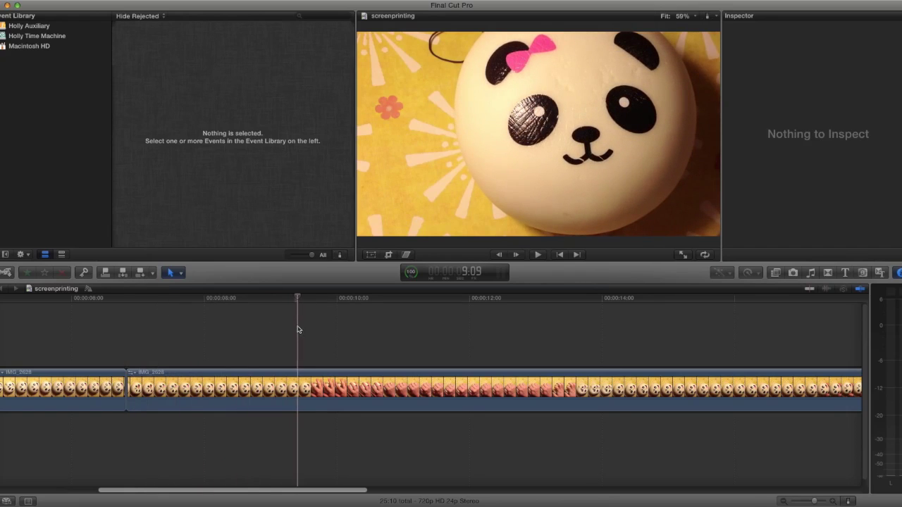
left_click(298, 387)
Step: Paste a copy of the second squish clip directly after it
key("a")
left_click(233, 389)
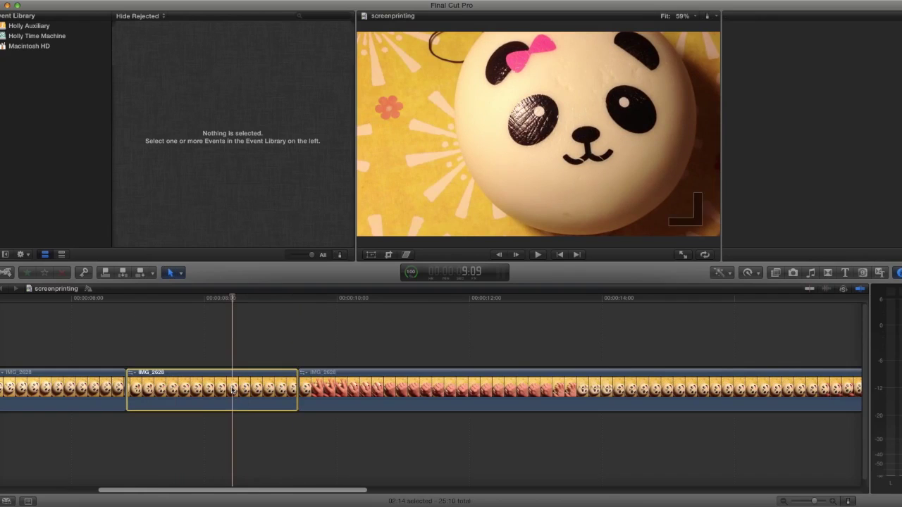
key("super+4")
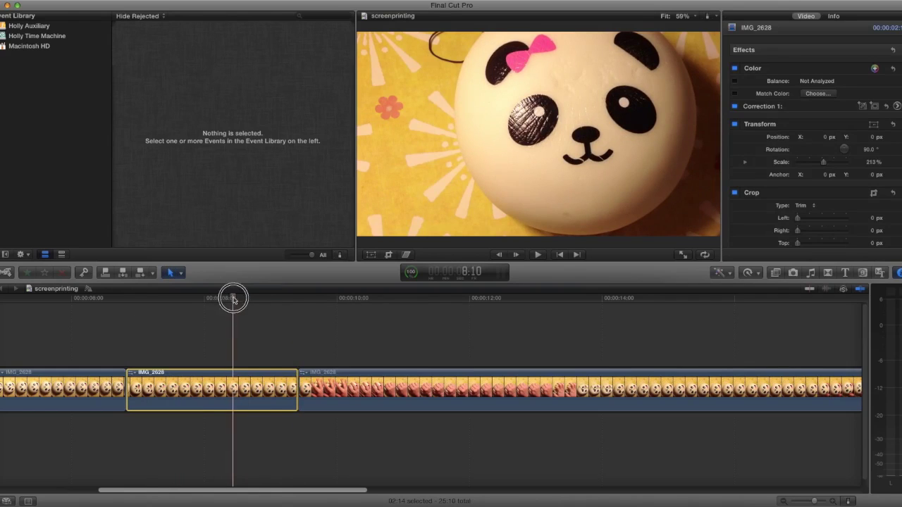
left_click_drag(233, 300, 297, 312)
key("l")
key("super+v")
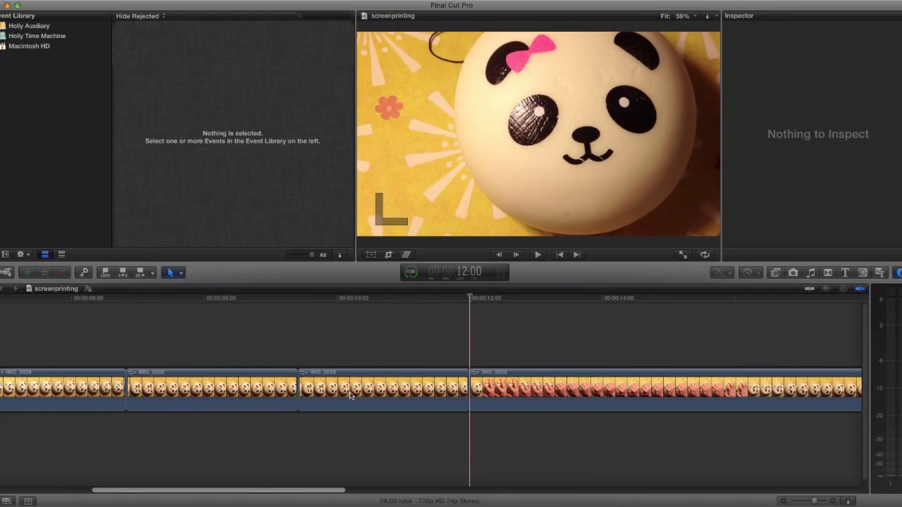
Step: Reverse the first squish copy with Retime > Reverse Clip and scrub to preview it
left_click(188, 387)
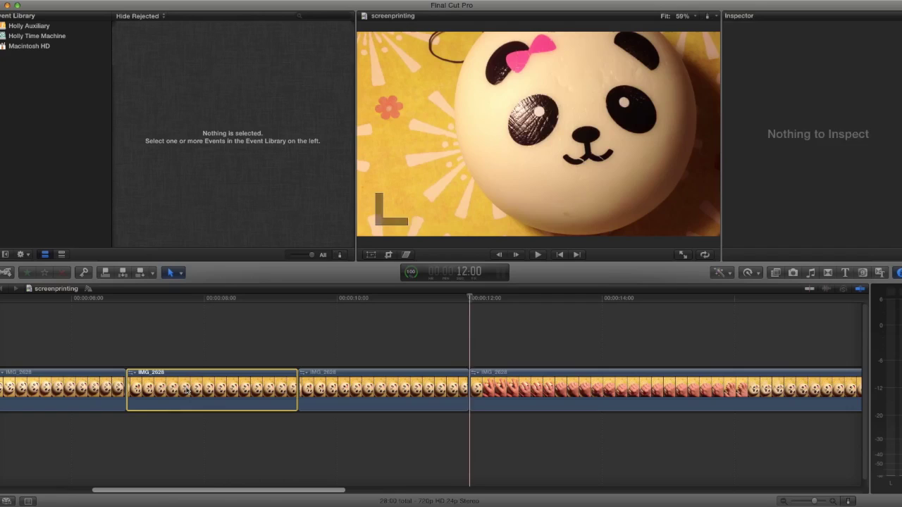
left_click(749, 275)
left_click(764, 326)
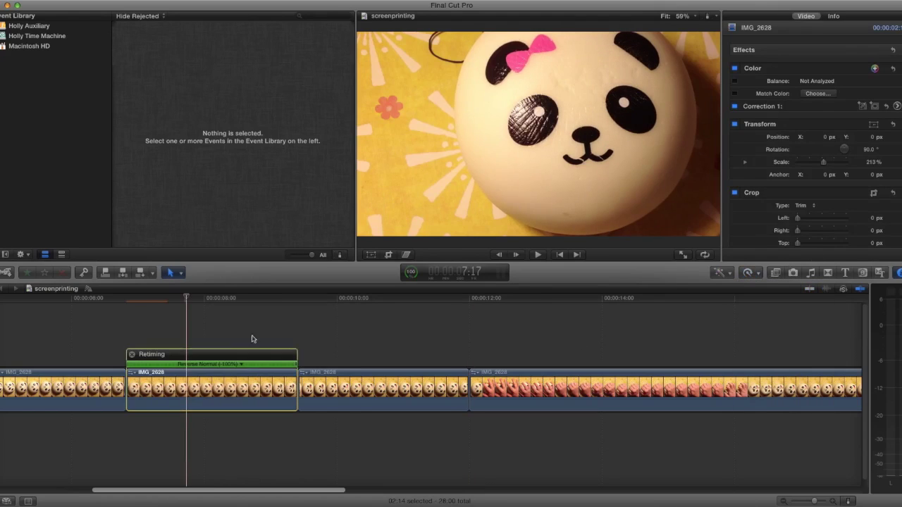
left_click_drag(127, 302, 262, 324)
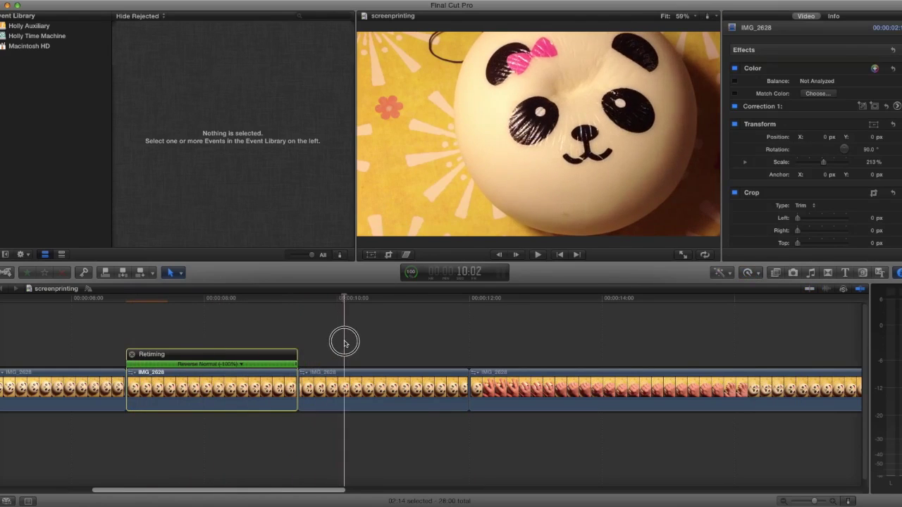
left_click_drag(262, 324, 414, 352)
mouse_move(459, 354)
left_mouse_down()
mouse_move(60, 358)
mouse_move(169, 363)
left_mouse_up()
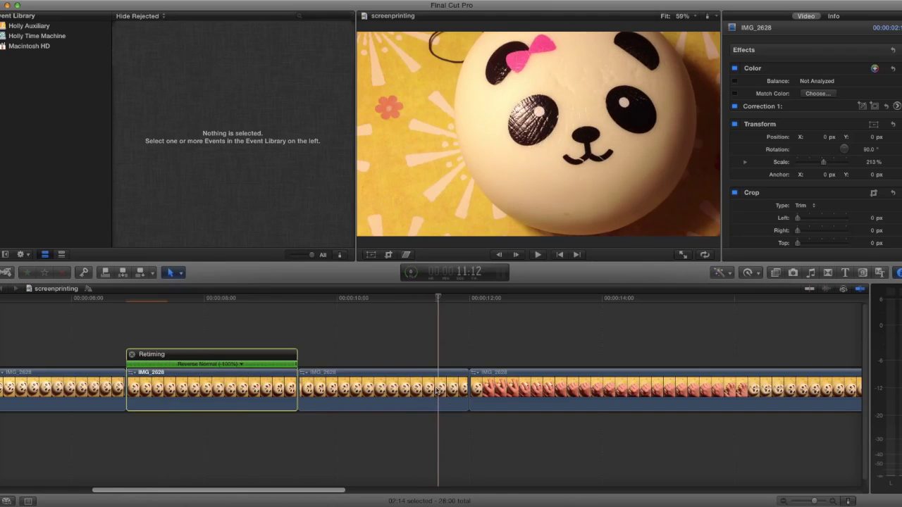
left_click(606, 390)
Step: Delete the leftover footage after the second squish and the gap it leaves
key("shift+Delete")
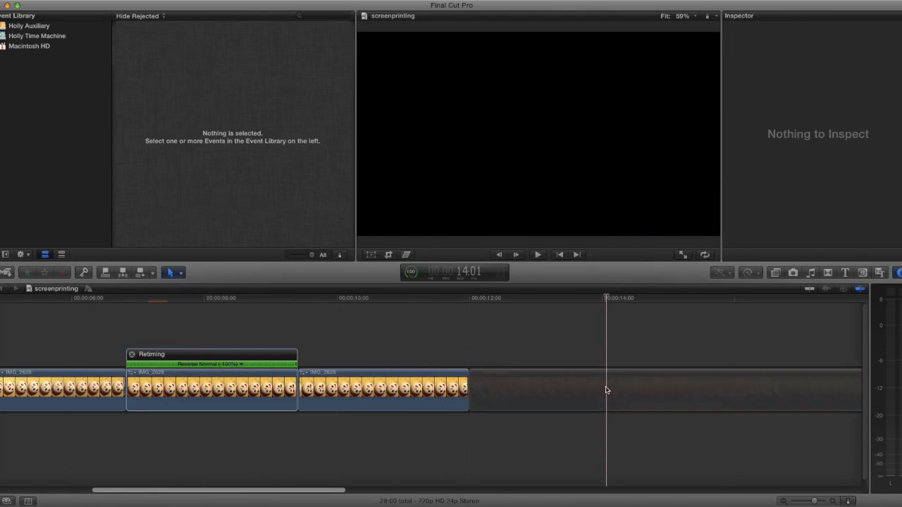
left_click(559, 405)
key("Delete")
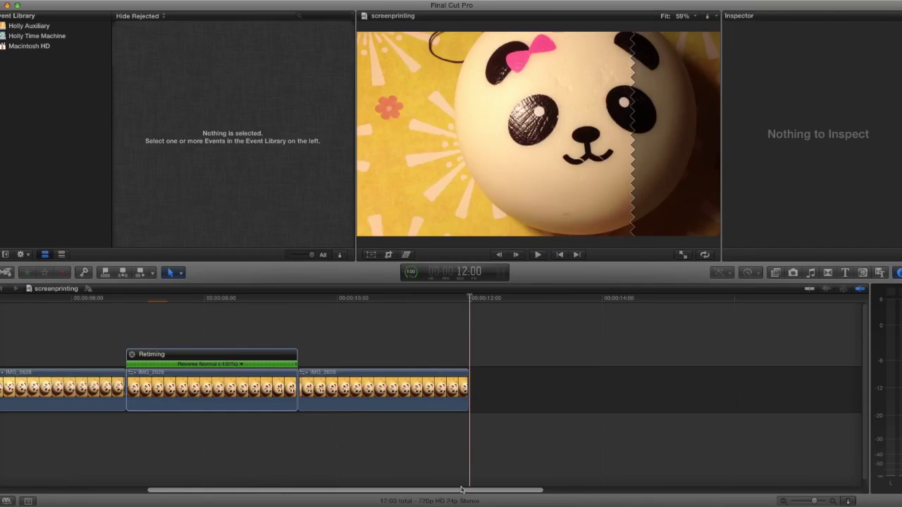
left_click_drag(394, 489, 311, 486)
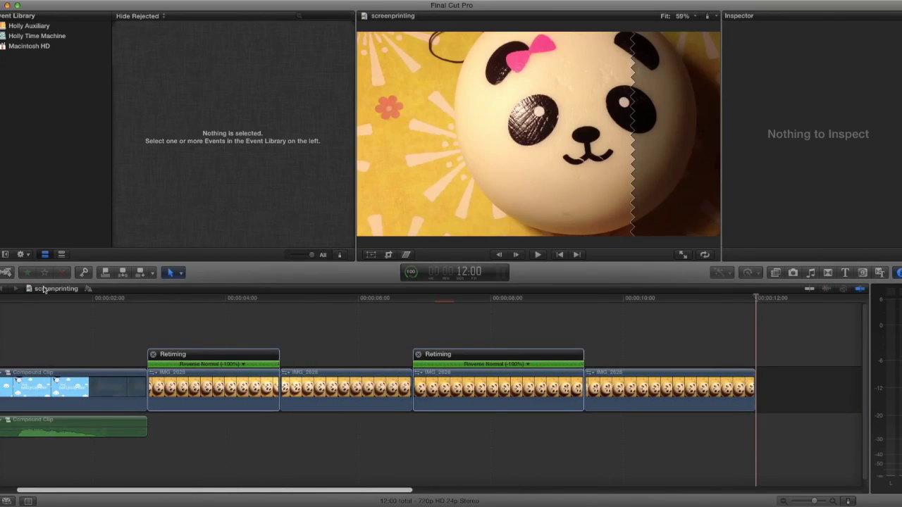
Step: Play the finished 12-second sequence from the beginning, then stop playback
left_click(2, 301)
key("space")
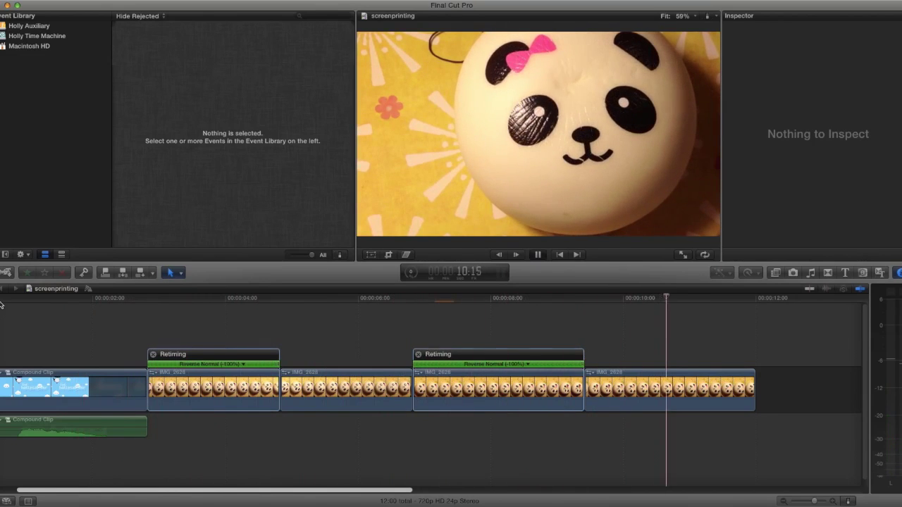
key("space")
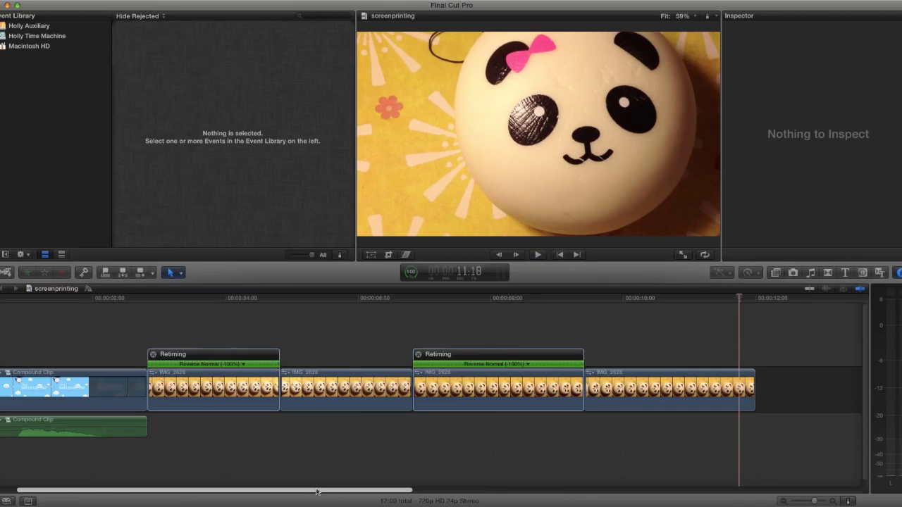
left_click_drag(319, 489, 271, 488)
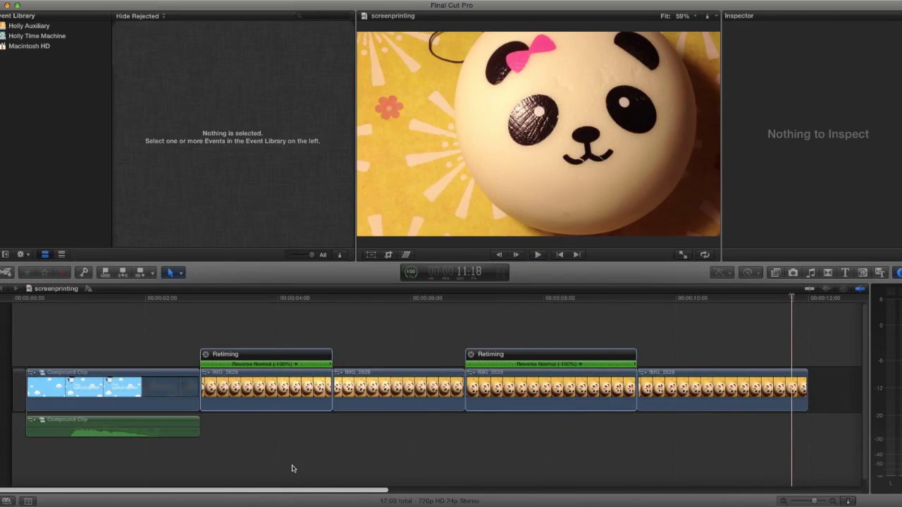